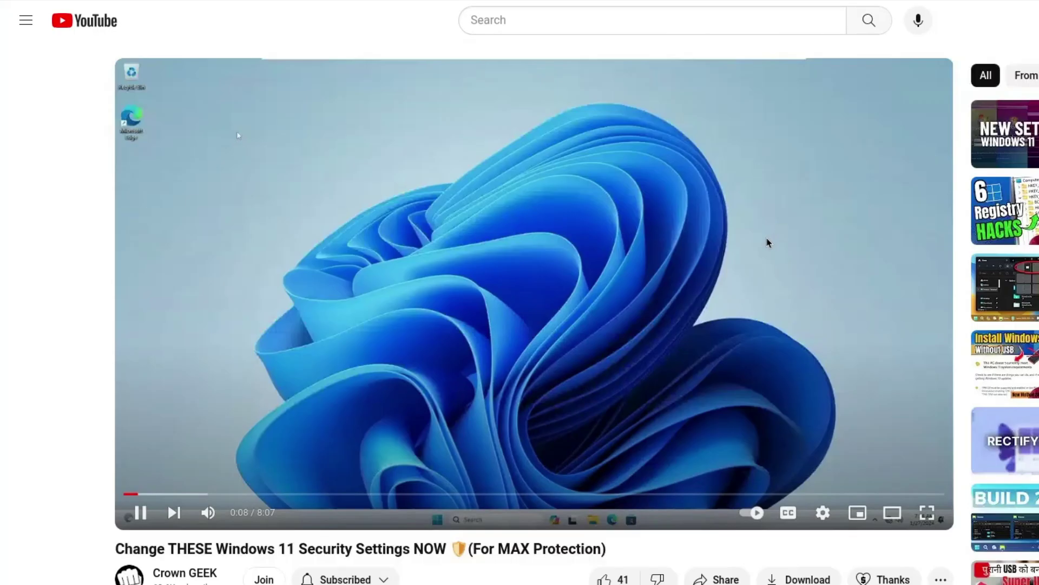
# Open the channel Join dialog and browse the King Members, Special members and Members tier perks
pyautogui.scroll(-3, 308, 424)
pyautogui.click(265, 406)
pyautogui.click(536, 477)
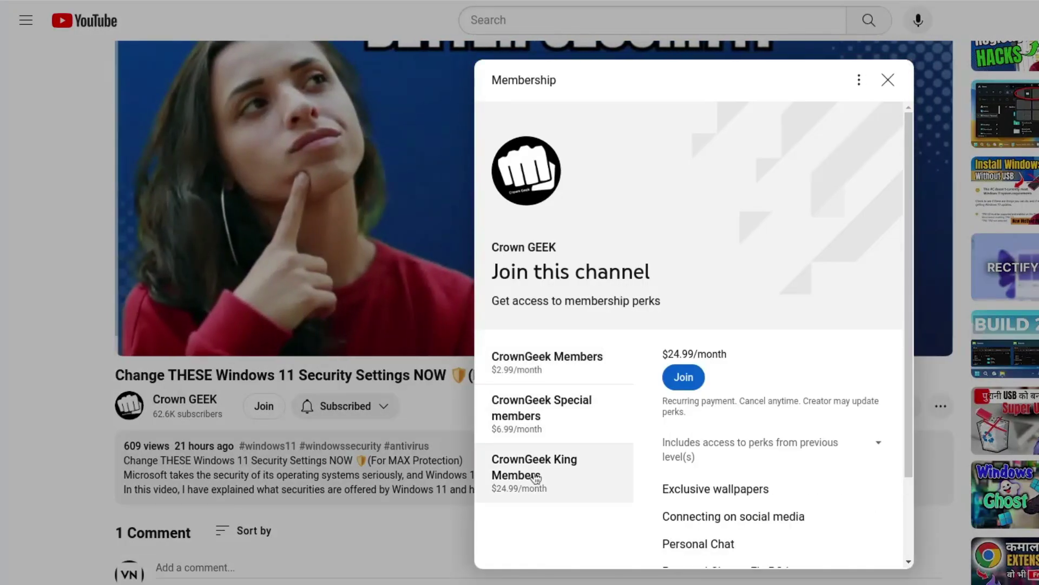
pyautogui.scroll(-2, 664, 444)
pyautogui.tripleClick(695, 471)
pyautogui.click(762, 423)
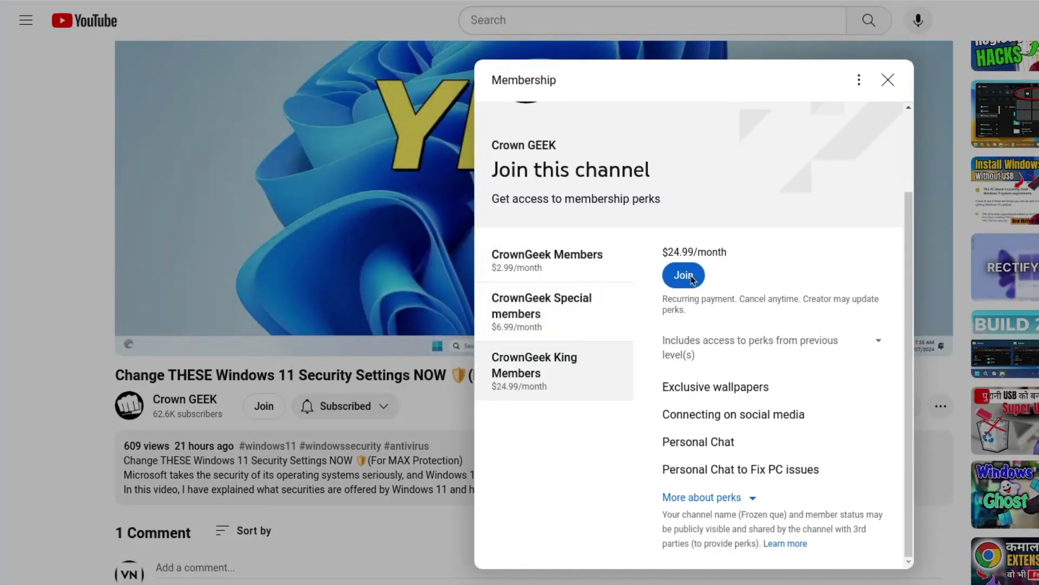
pyautogui.click(541, 311)
pyautogui.click(550, 290)
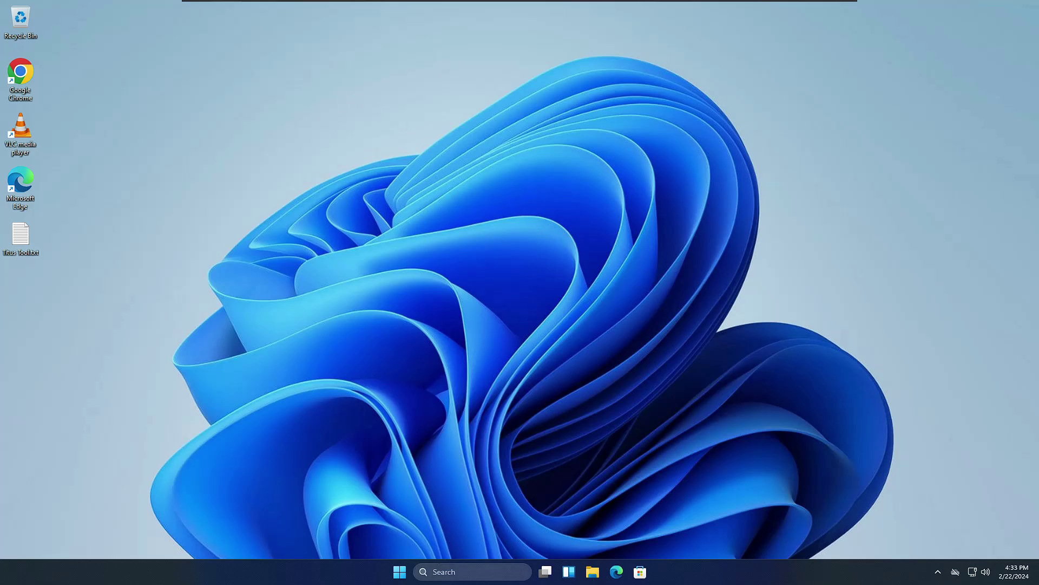
pyautogui.rightClick(399, 571)
pyautogui.click(387, 438)
pyautogui.moveTo(462, 134); pyautogui.dragTo(420, 157)
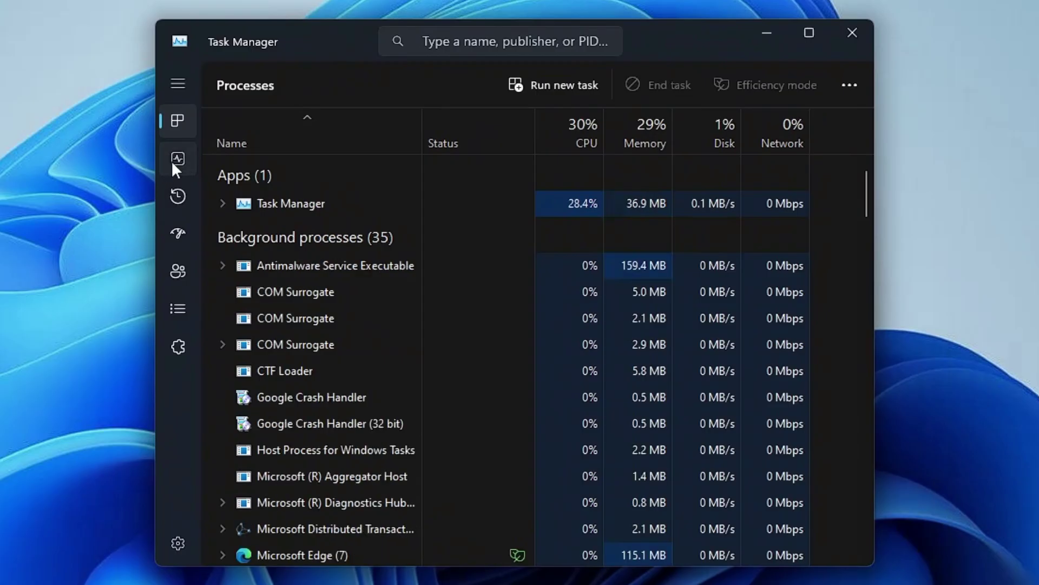
pyautogui.click(329, 222)
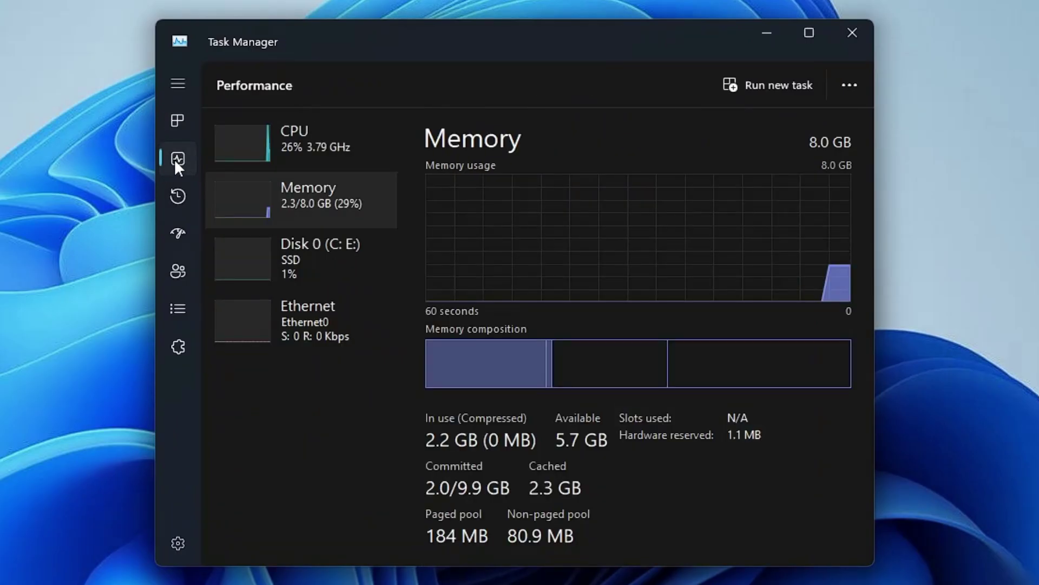
pyautogui.click(311, 156)
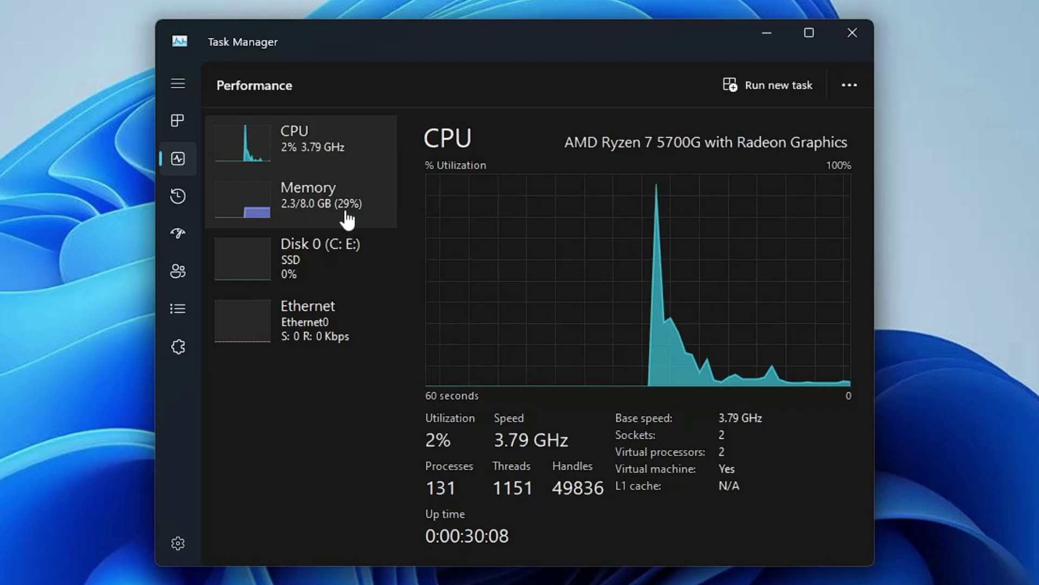
pyautogui.click(852, 32)
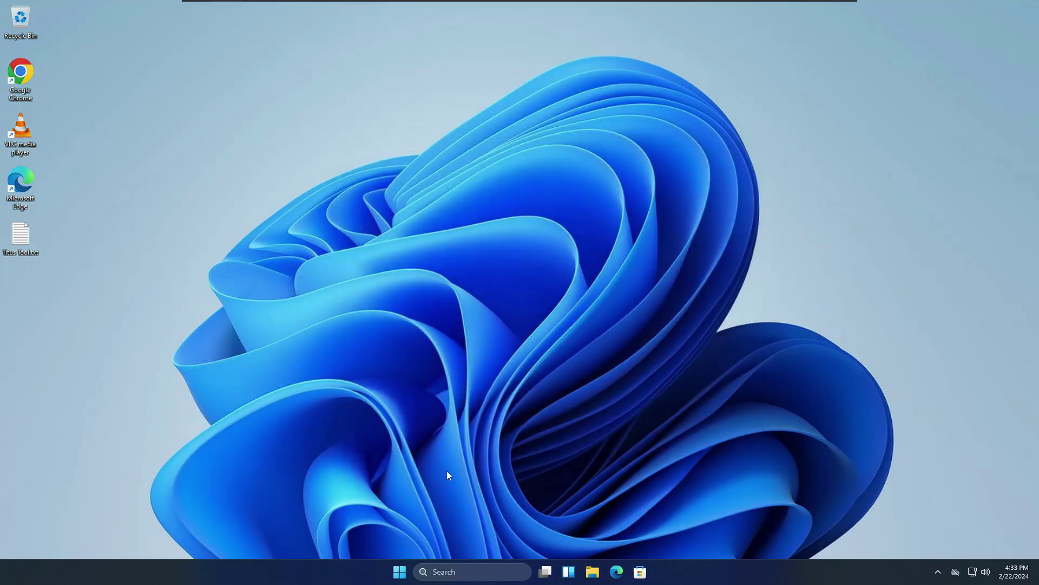
# Search for 'powershell' and launch Windows PowerShell as administrator
pyautogui.click(476, 577)
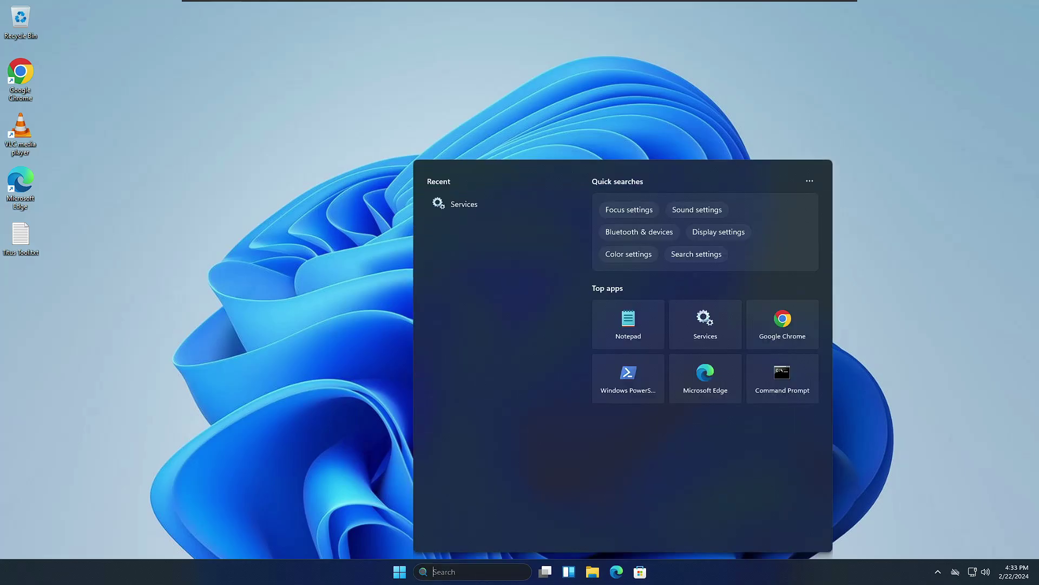
pyautogui.write('pow')
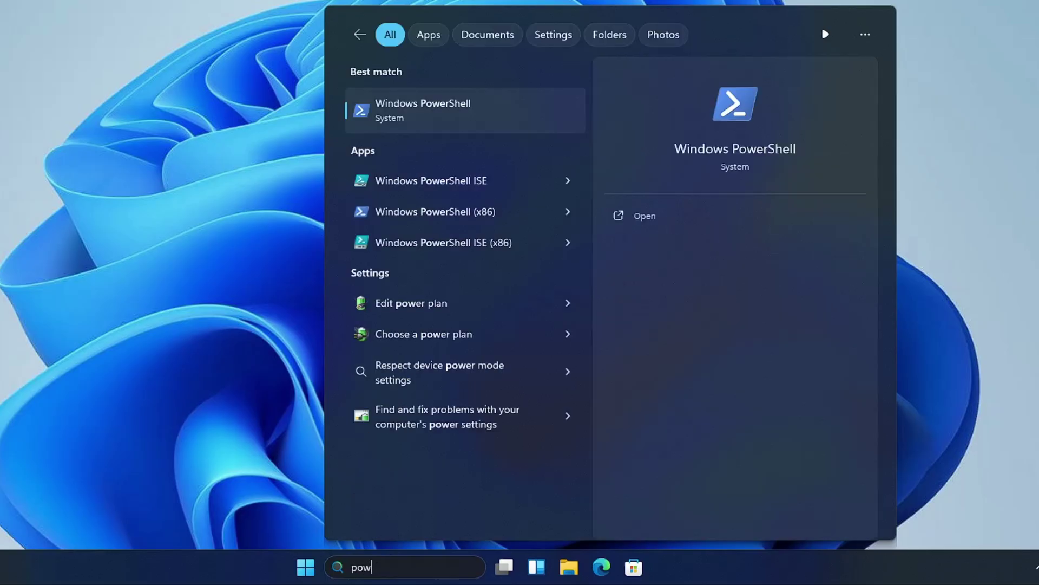
pyautogui.write('ershell')
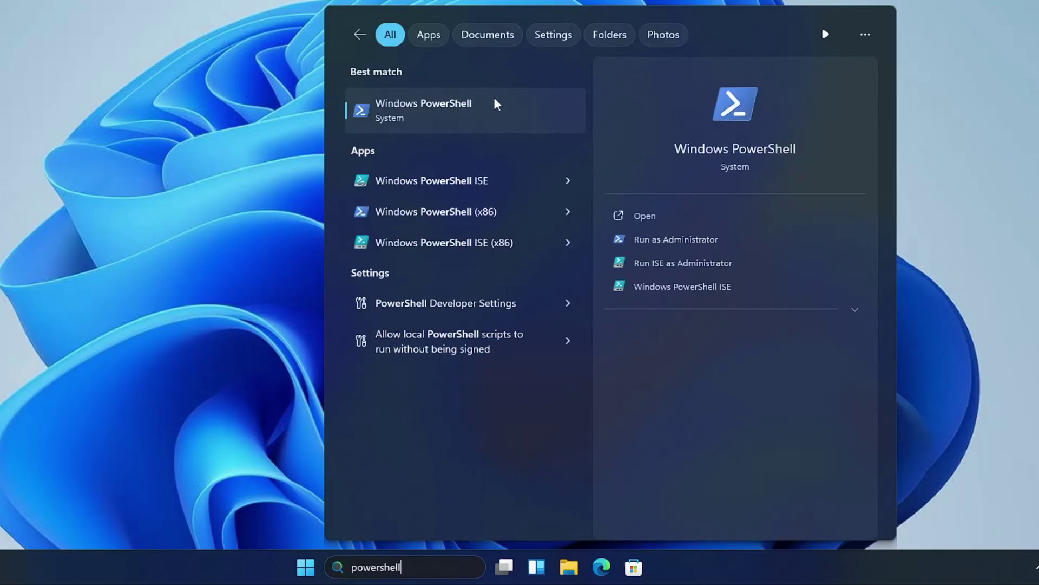
pyautogui.rightClick(440, 119)
pyautogui.click(495, 134)
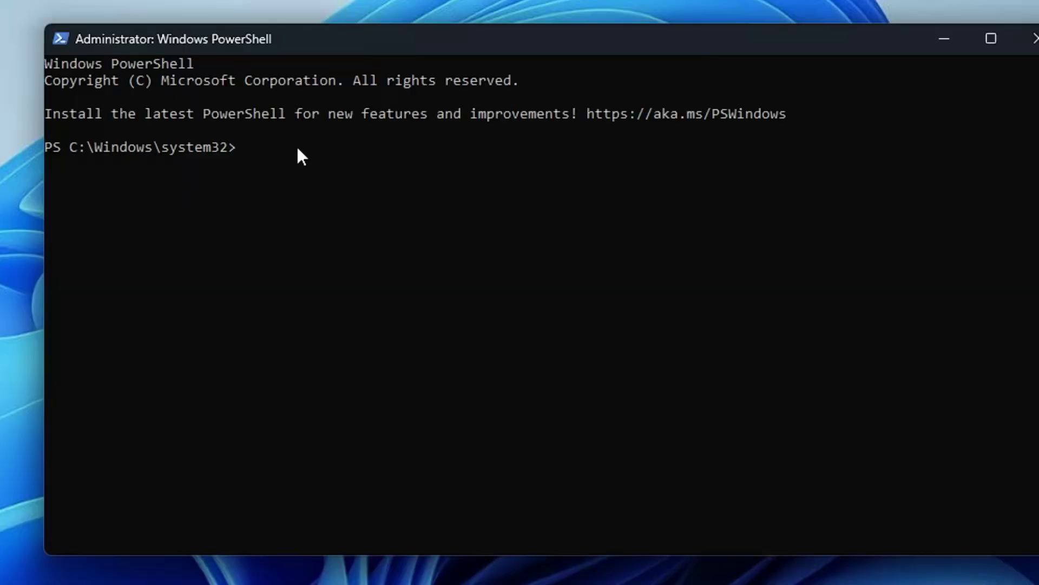
# Paste and run the irm/iwr WinUtil command, then browse the Tweaks, Config, Updates and MicroWin tabs
pyautogui.rightClick(297, 145)
pyautogui.press('Return')
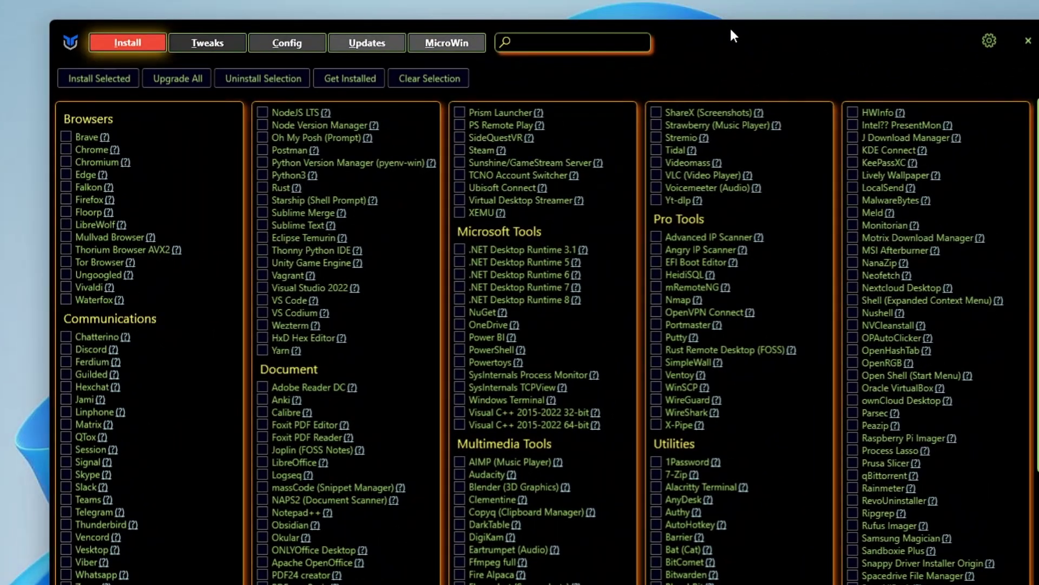
pyautogui.click(202, 44)
pyautogui.click(285, 44)
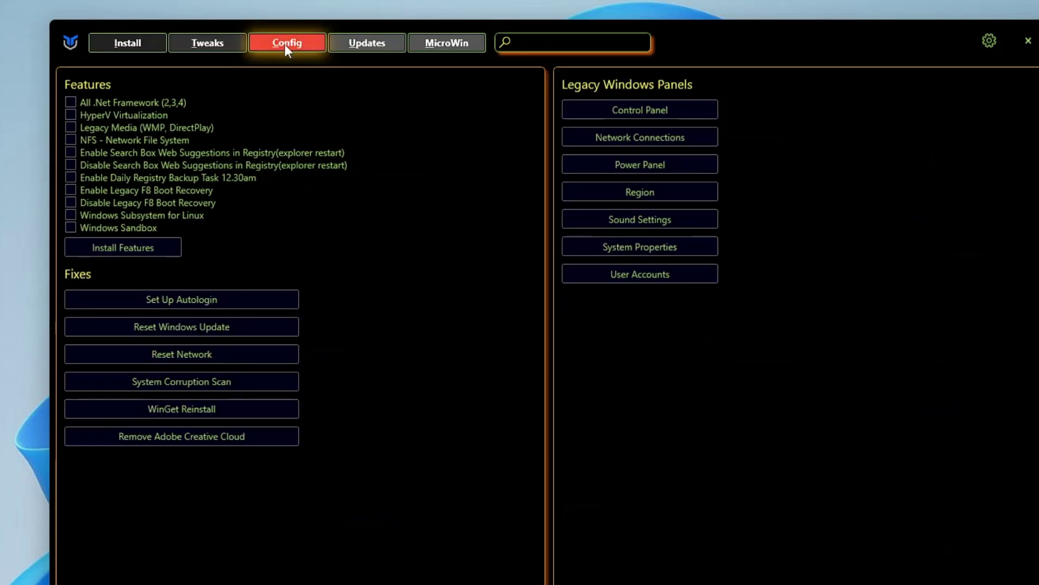
pyautogui.click(361, 43)
pyautogui.click(450, 43)
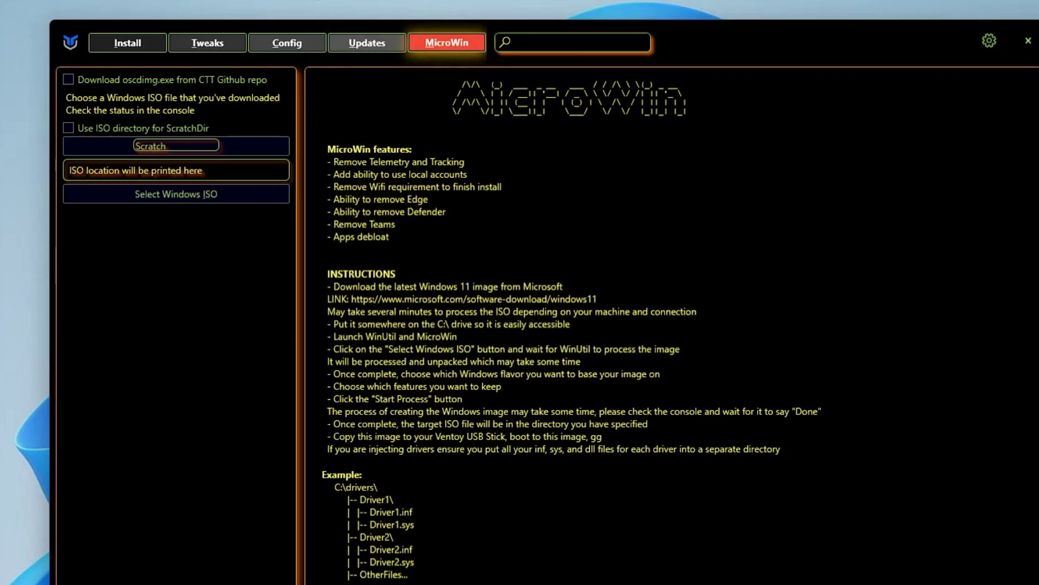
# On Tweaks, apply the Desktop recommended selection and tick Create Restore Point and Delete Temporary Files
pyautogui.click(221, 44)
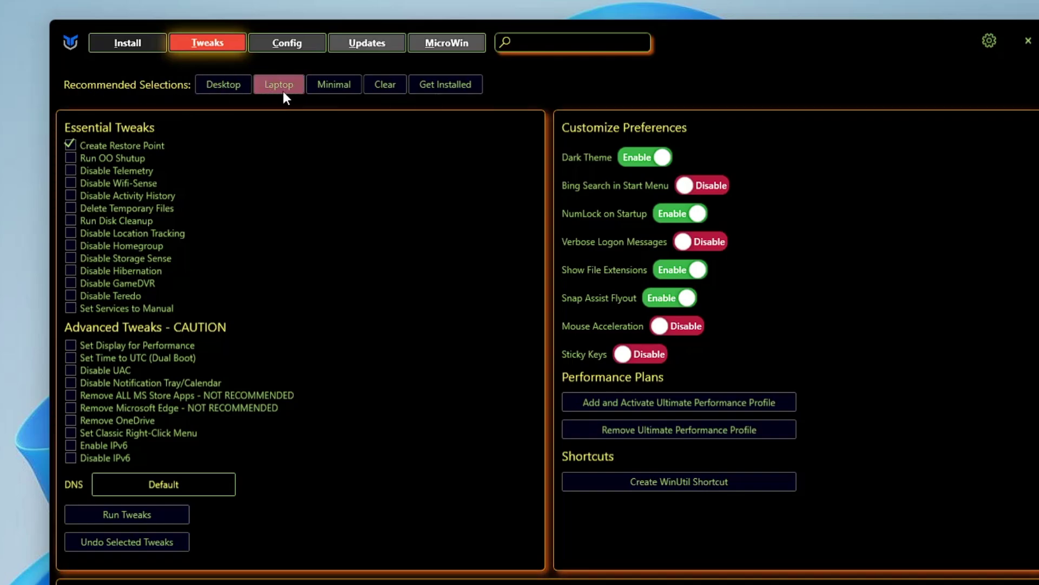
pyautogui.click(221, 85)
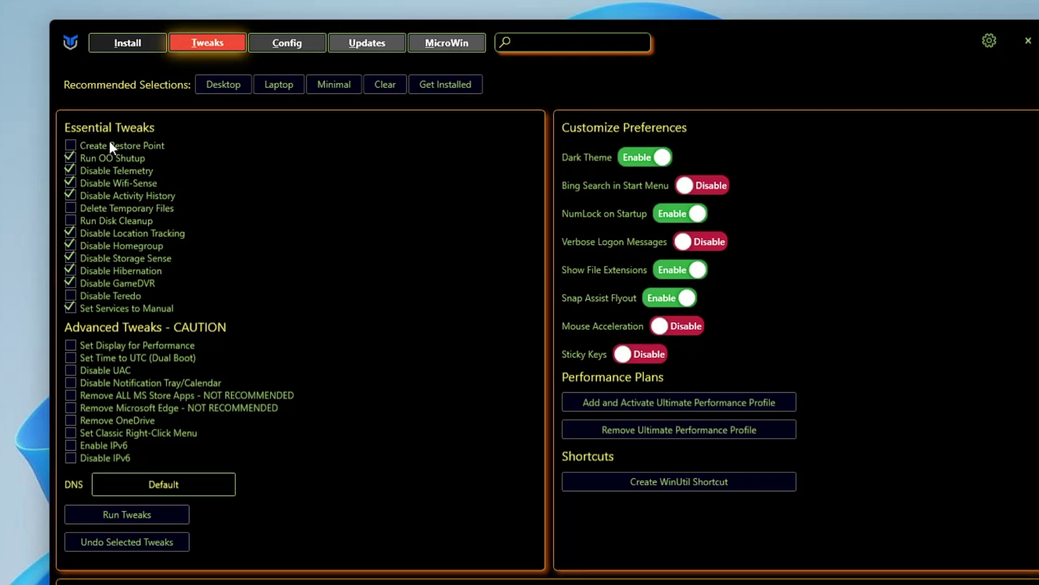
pyautogui.moveTo(102, 148)
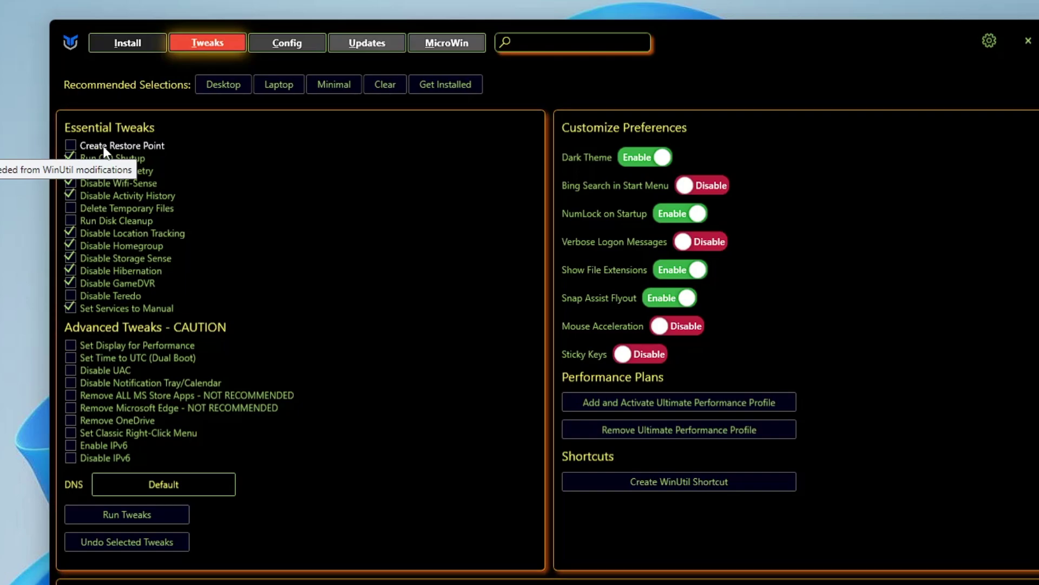
pyautogui.click(103, 147)
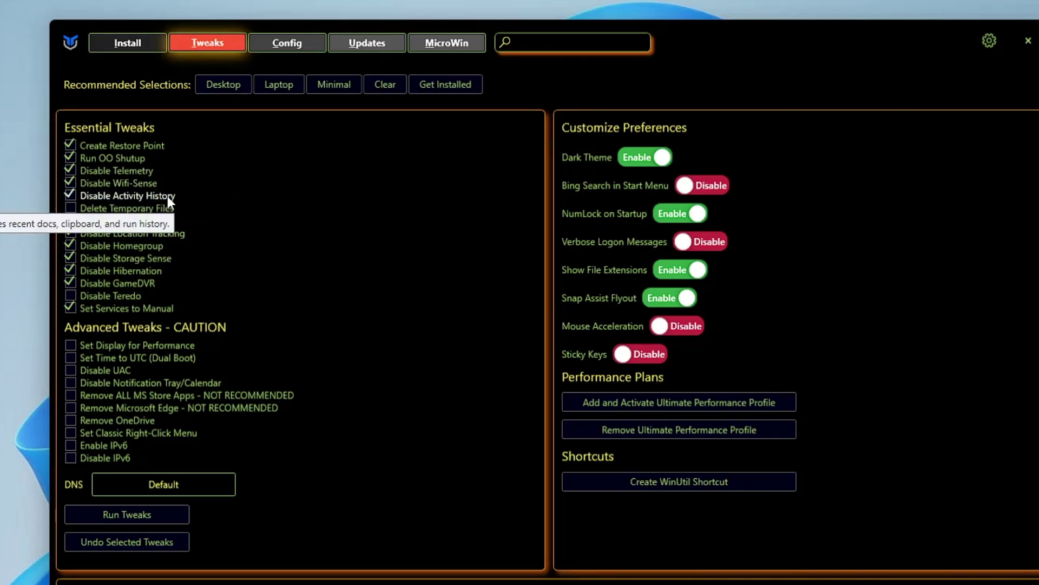
pyautogui.click(98, 207)
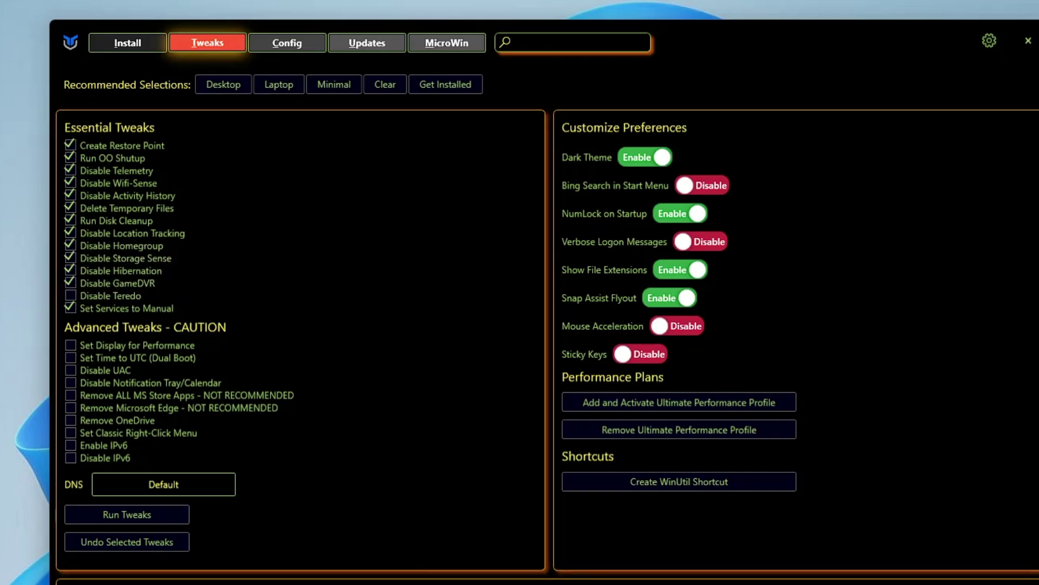
pyautogui.press('super+x')
# Go to Settings > System > Storage to check Local Disk (C:) usage and Storage Sense
pyautogui.click(291, 582)
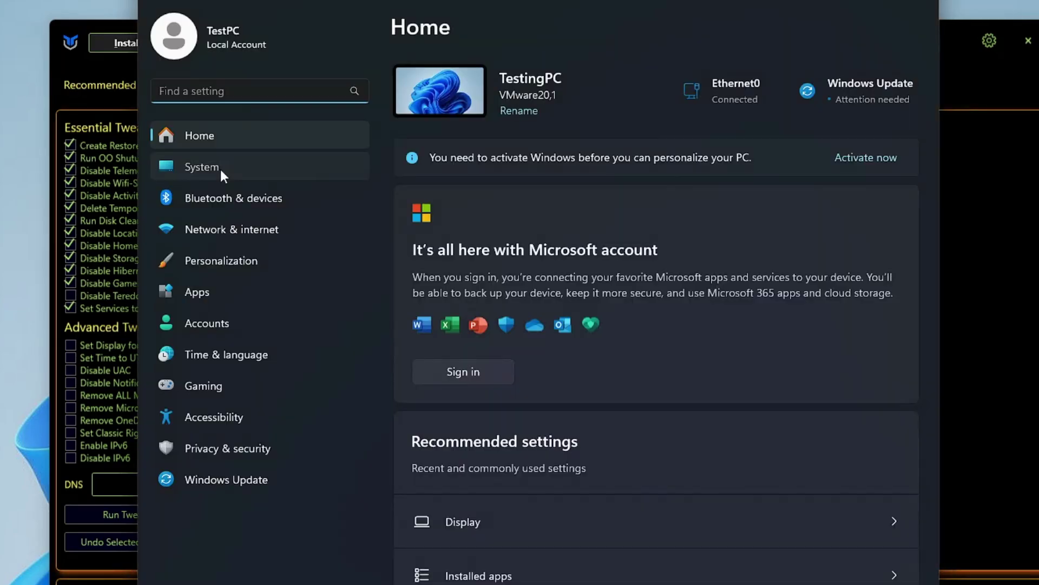
pyautogui.click(220, 167)
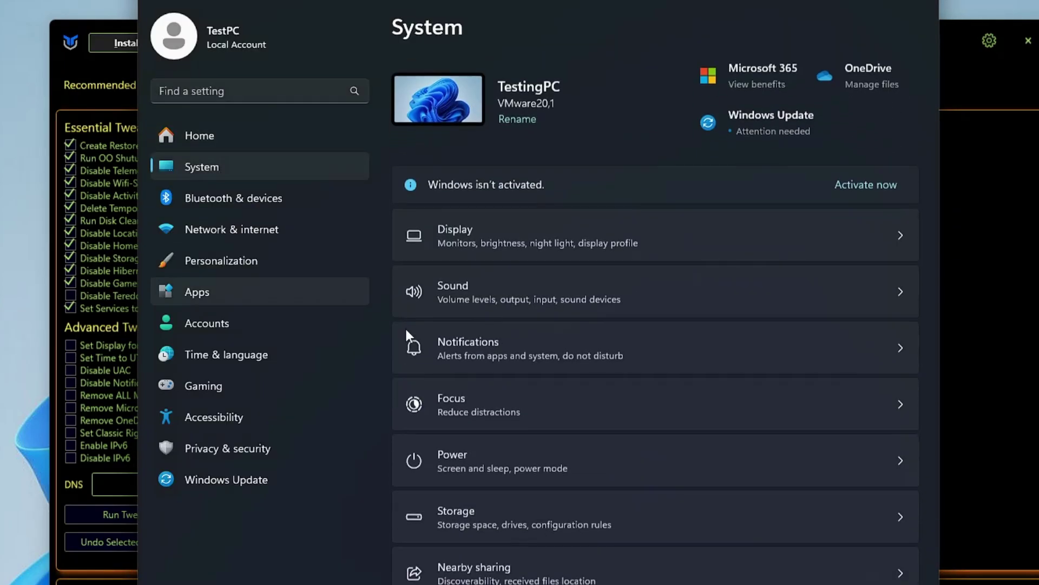
pyautogui.click(470, 512)
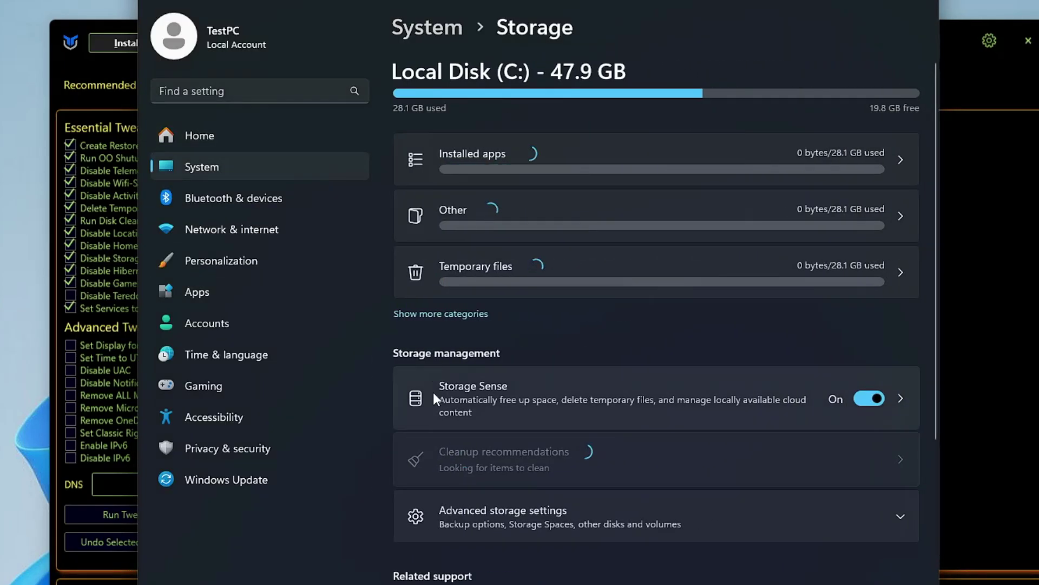
pyautogui.scroll(-2, 418, 277)
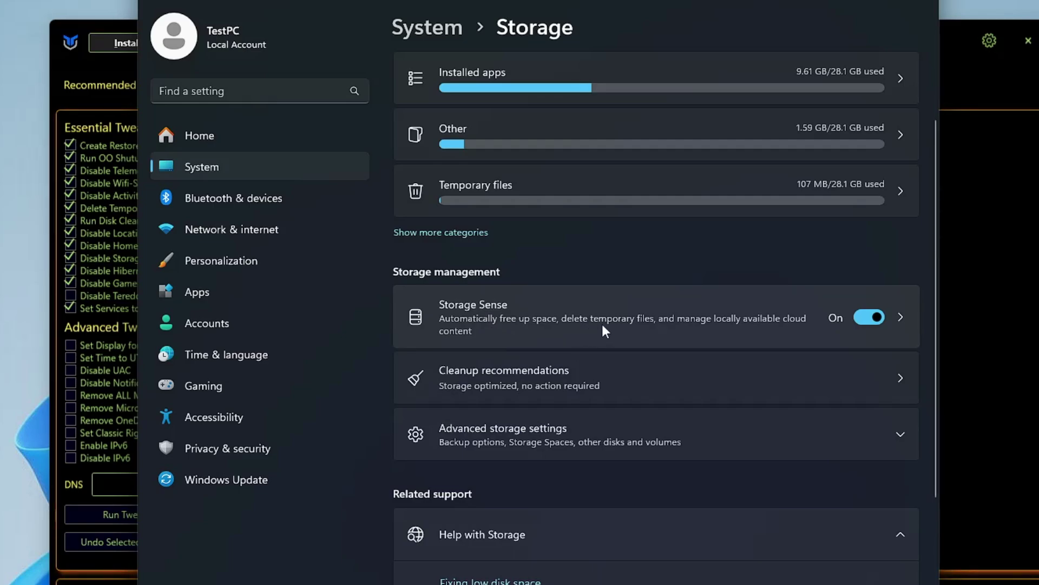
pyautogui.click(534, 337)
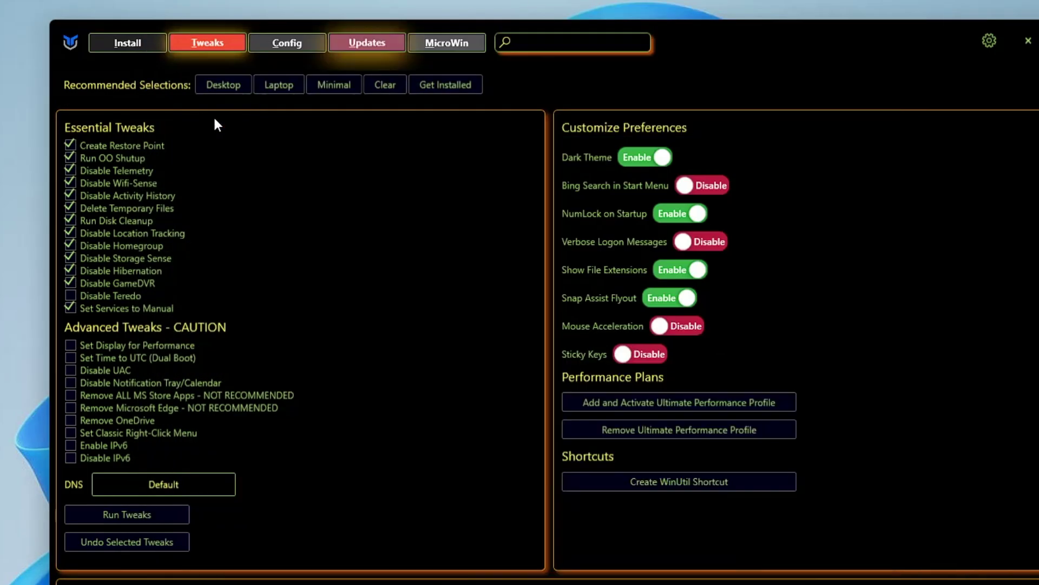
# Untick Disable Storage Sense and tick Remove Microsoft Edge and Remove OneDrive
pyautogui.click(99, 257)
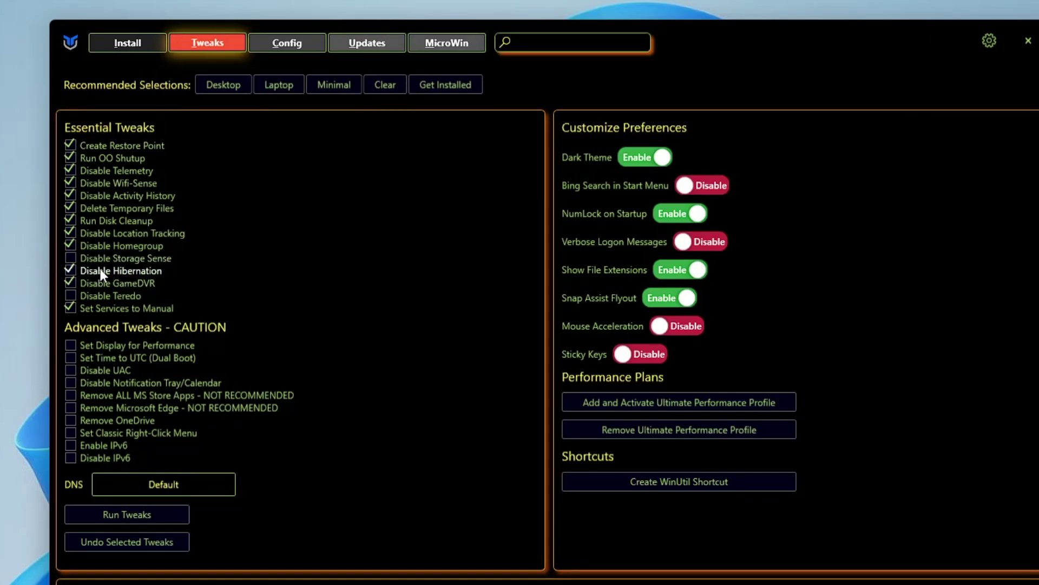
pyautogui.moveTo(126, 274)
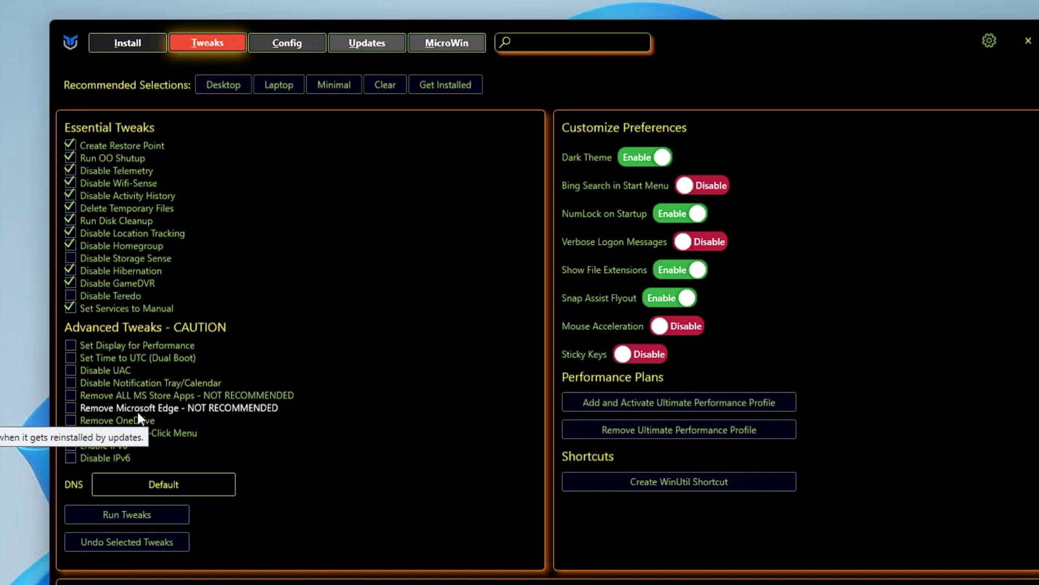
pyautogui.click(72, 407)
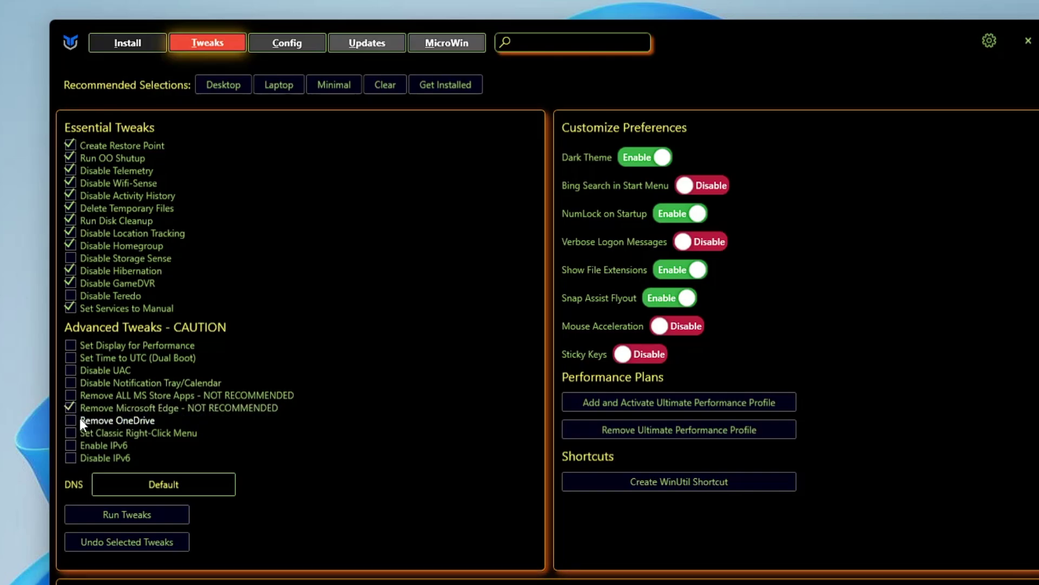
pyautogui.click(70, 421)
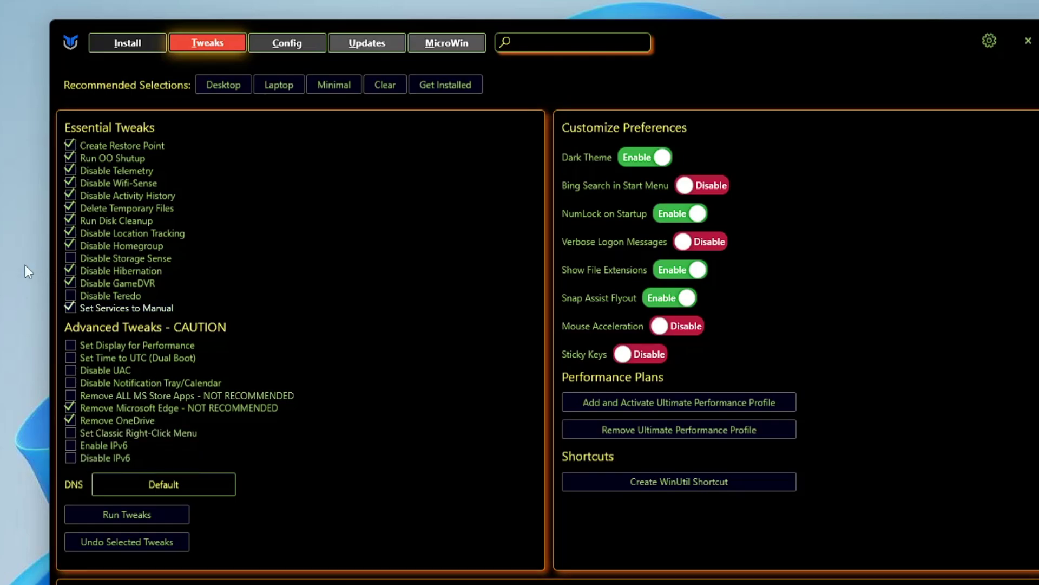
# Preview the desktop's classic context menu, then tick Set Classic Right-Click Menu and Disable IPv6
pyautogui.rightClick(25, 304)
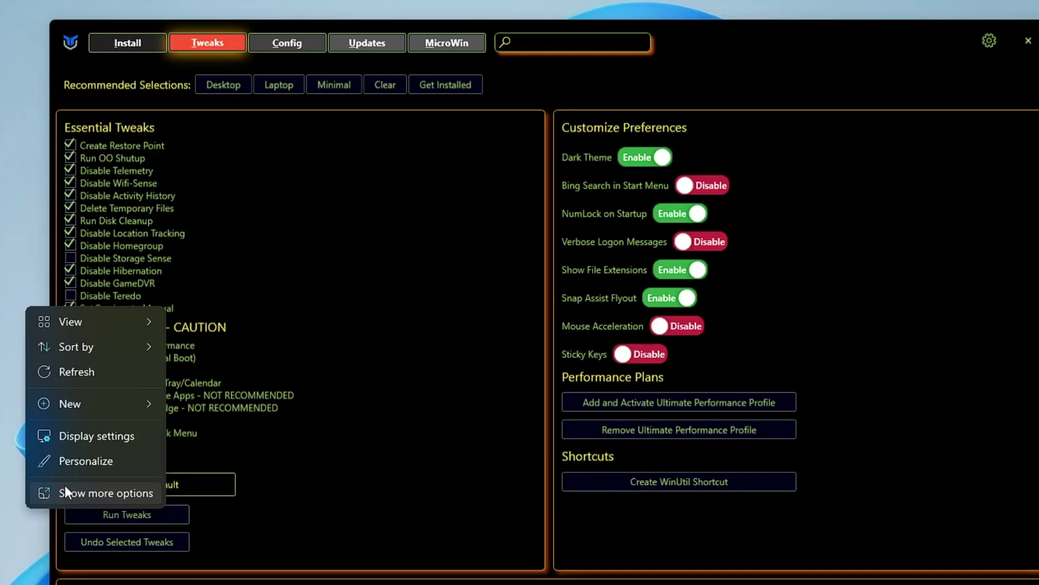
pyautogui.click(93, 493)
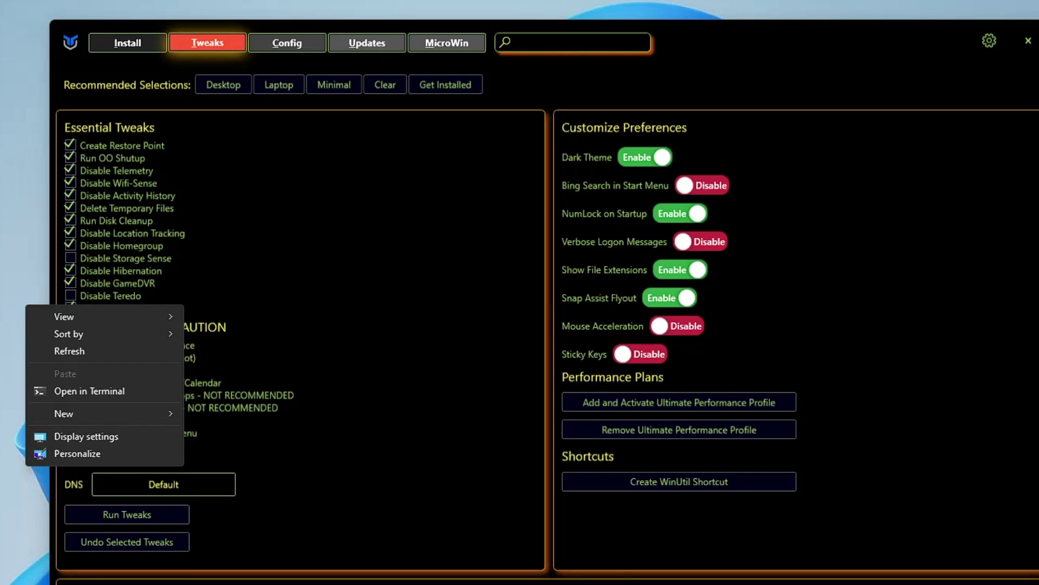
pyautogui.click(2, 262)
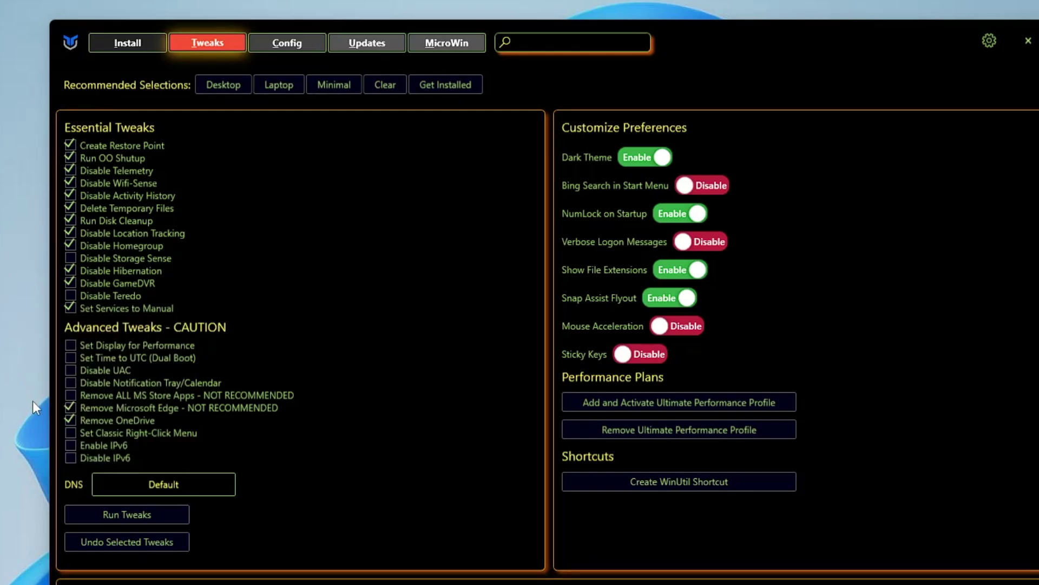
pyautogui.click(70, 434)
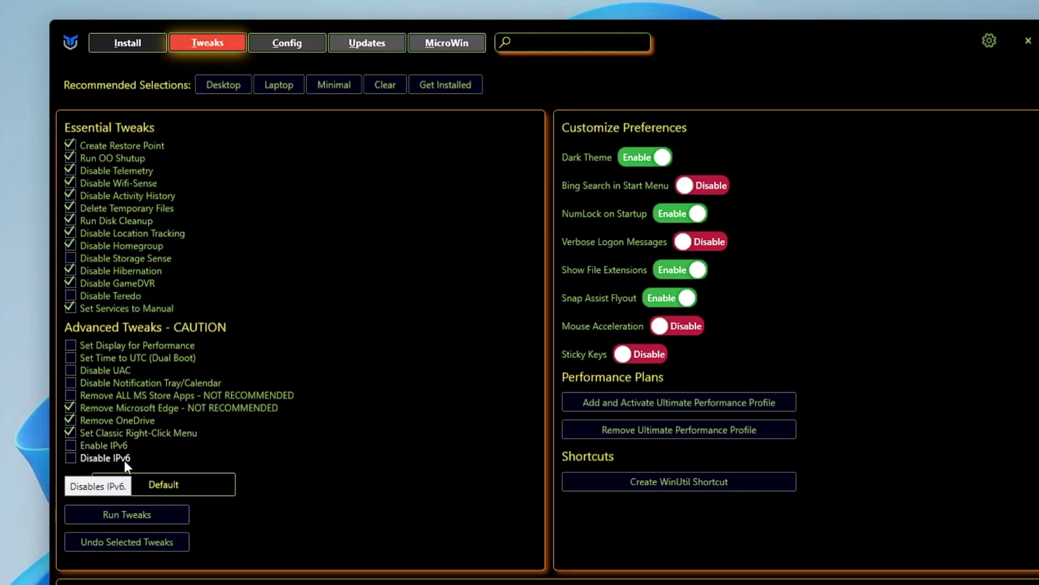
pyautogui.click(69, 460)
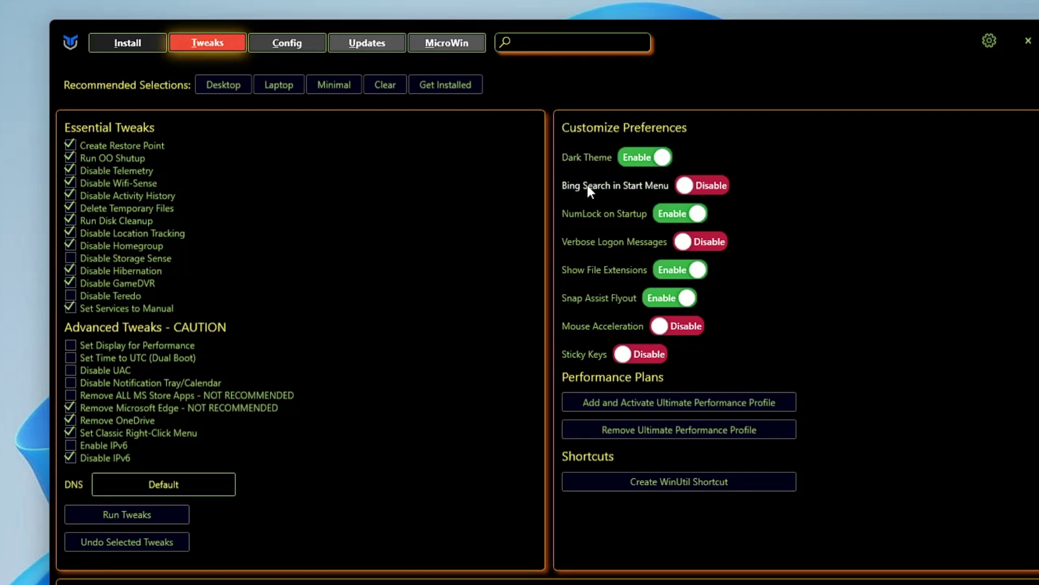
pyautogui.moveTo(646, 188)
pyautogui.press('super+s')
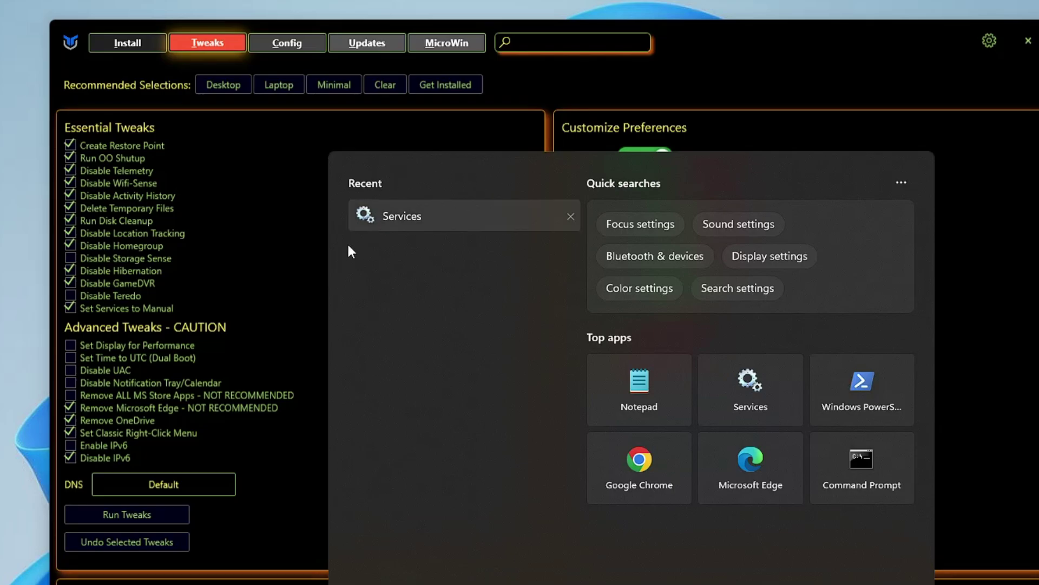
pyautogui.click(707, 86)
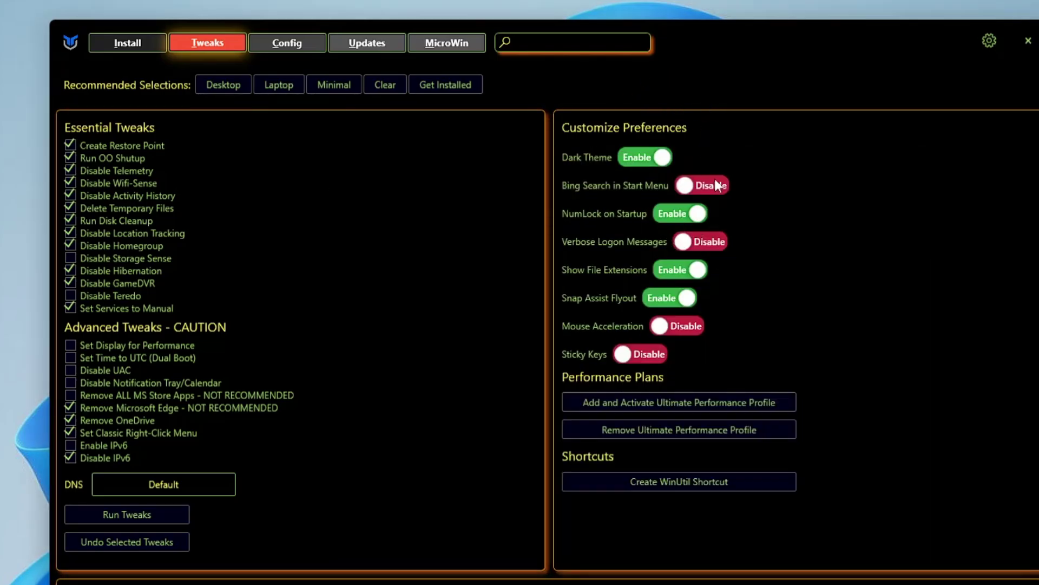
pyautogui.moveTo(590, 285)
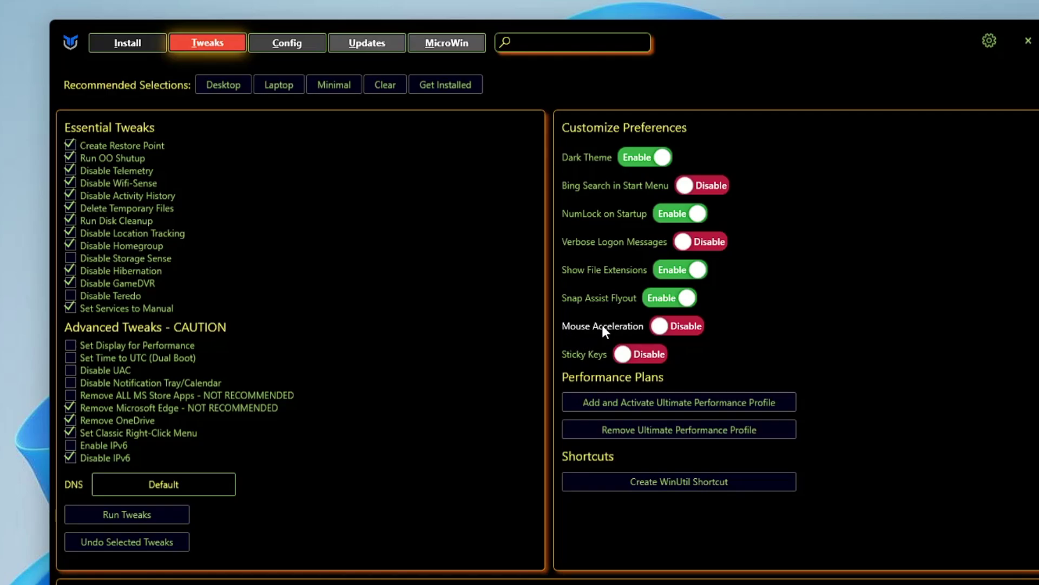
pyautogui.moveTo(611, 329)
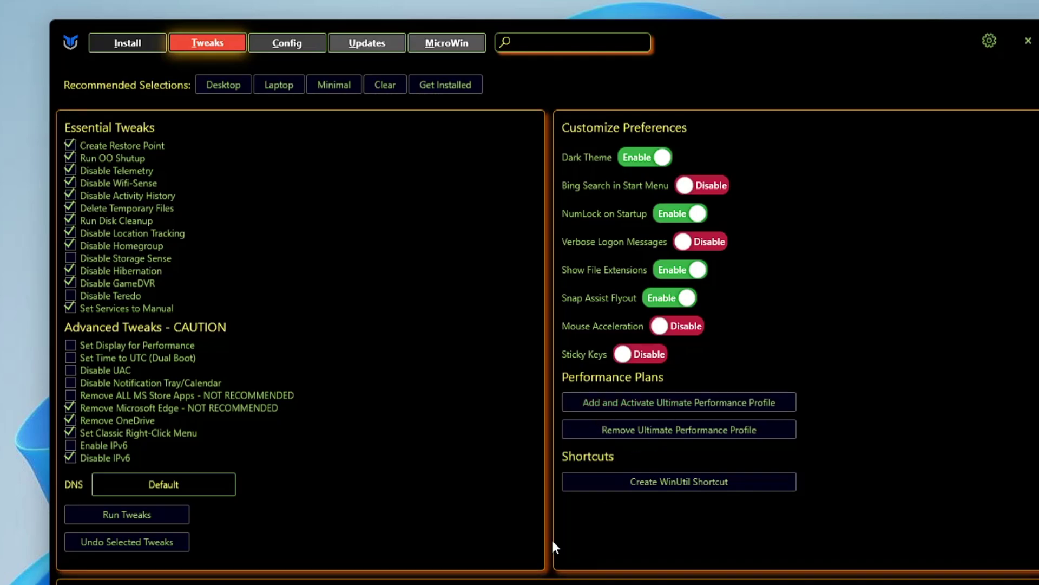
pyautogui.press('super+s')
pyautogui.write('powercfg.')
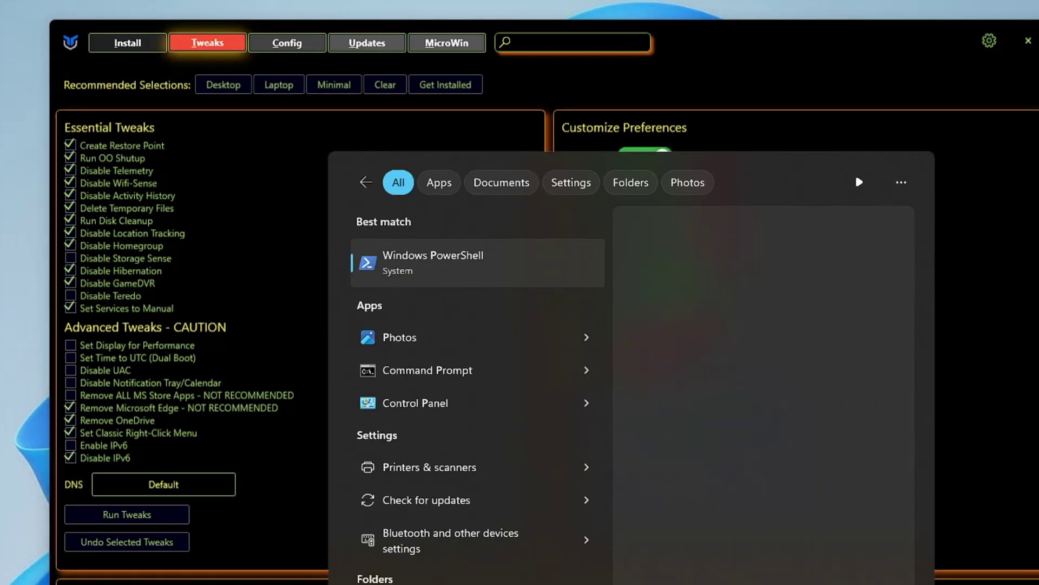
pyautogui.write('cpl')
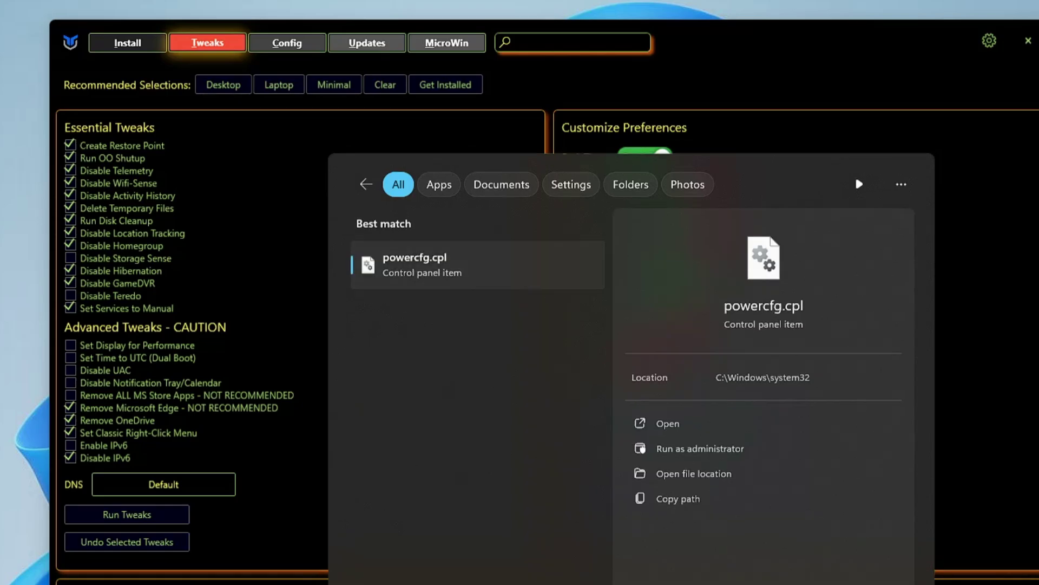
pyautogui.press('Return')
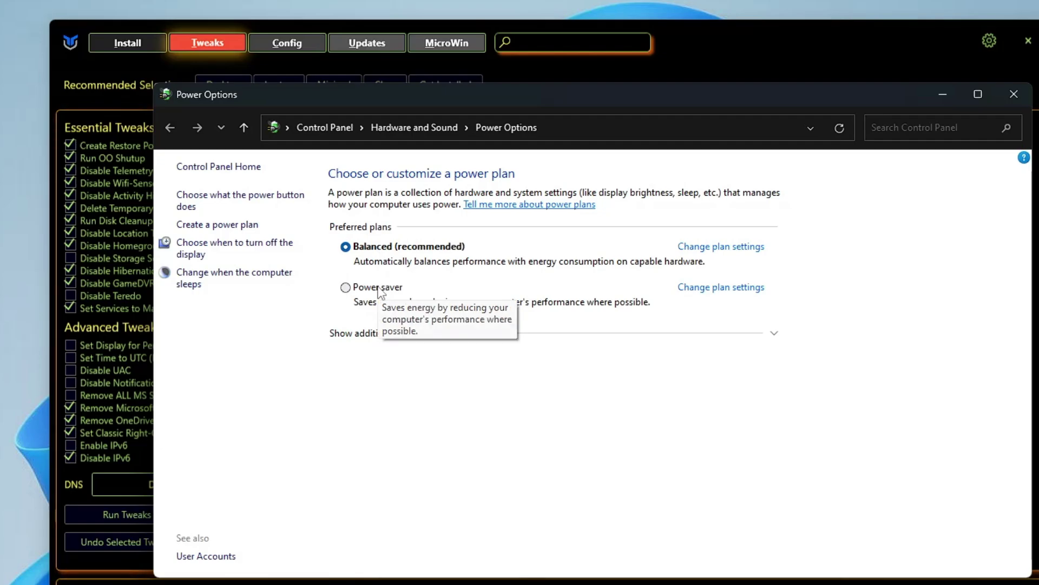
pyautogui.click(773, 335)
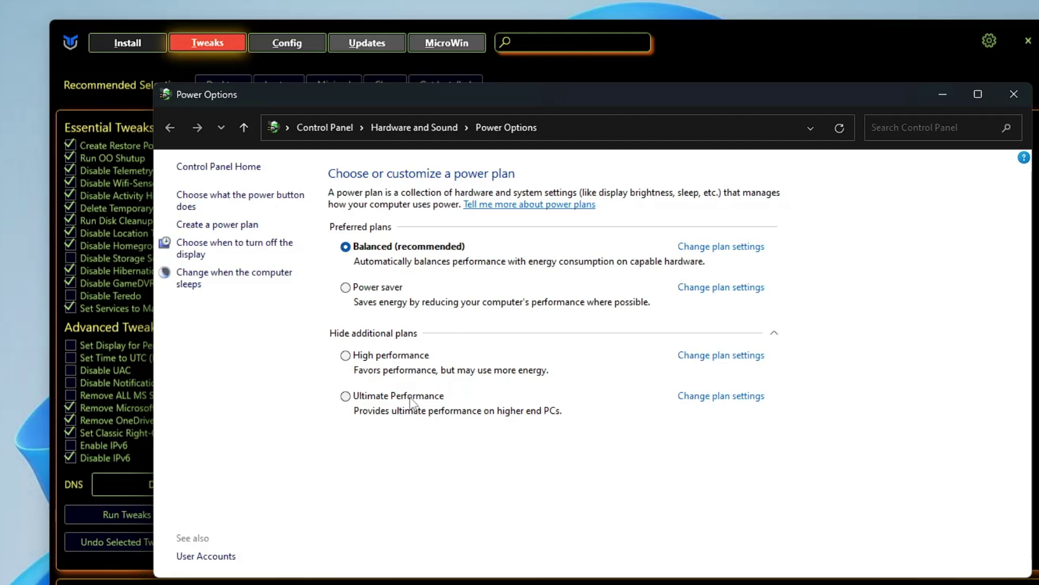
pyautogui.click(1013, 95)
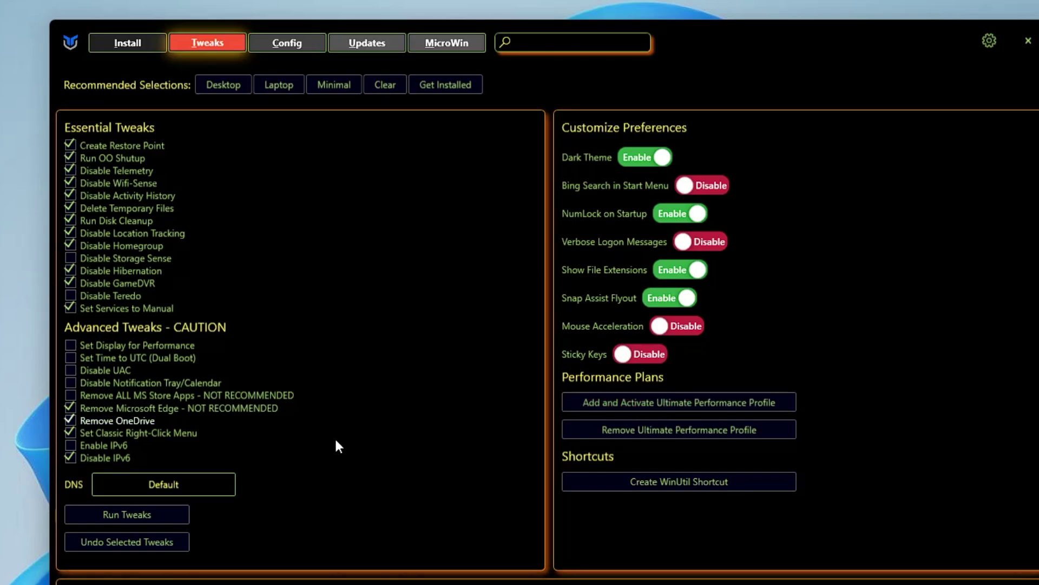
# Run Tweaks to apply all checked Essential and Advanced tweaks
pyautogui.click(134, 517)
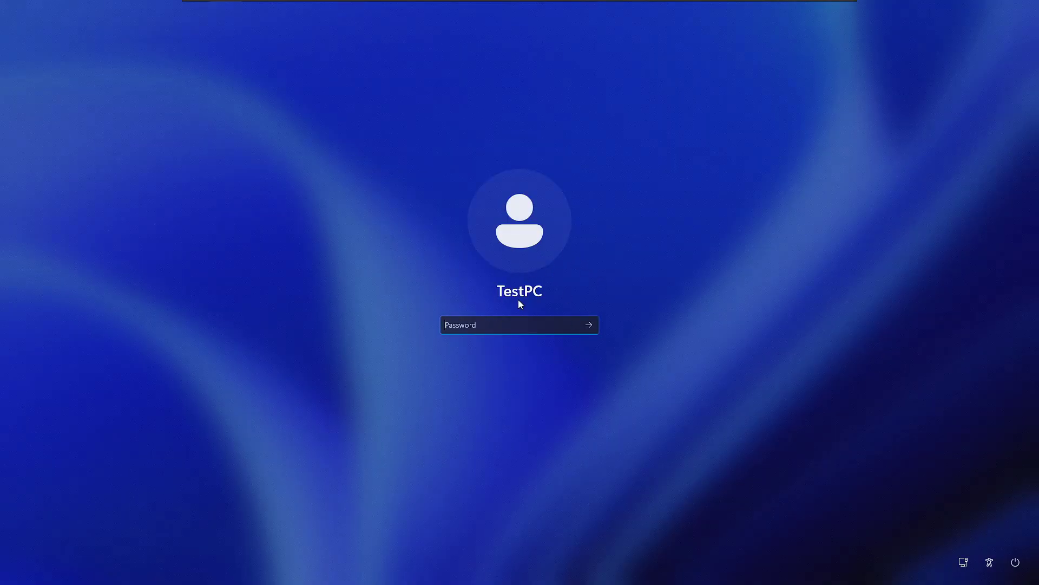
# Enter the account password at the sign-in screen to reach the desktop
pyautogui.write('••••••••••')
pyautogui.press('Return')
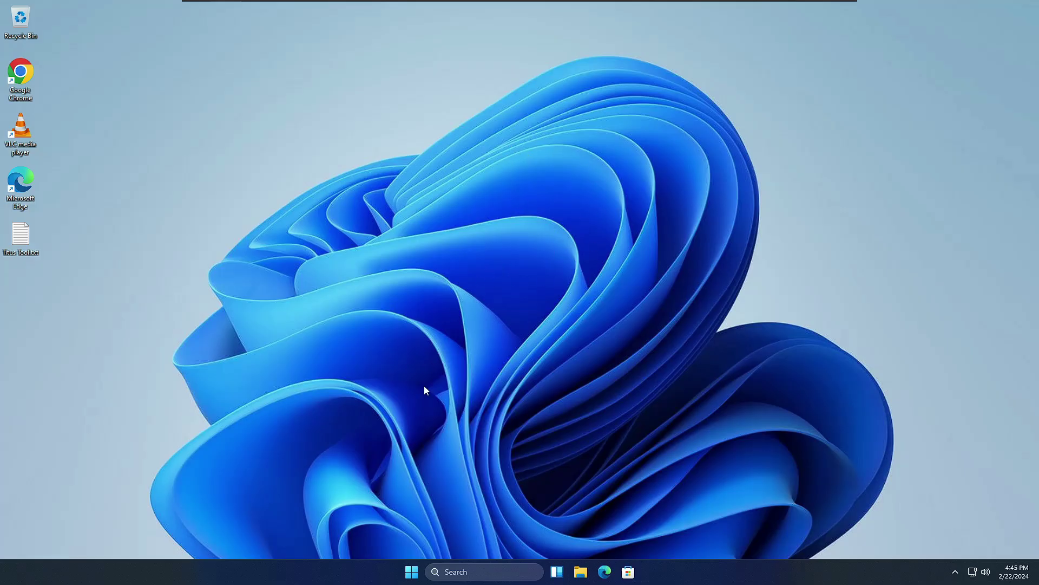
pyautogui.rightClick(414, 568)
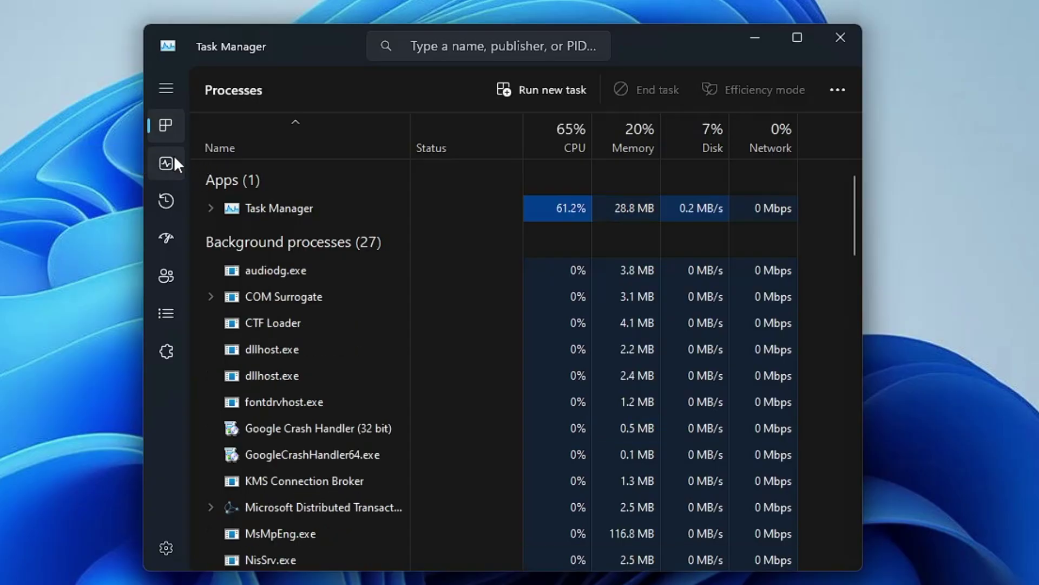
pyautogui.click(175, 160)
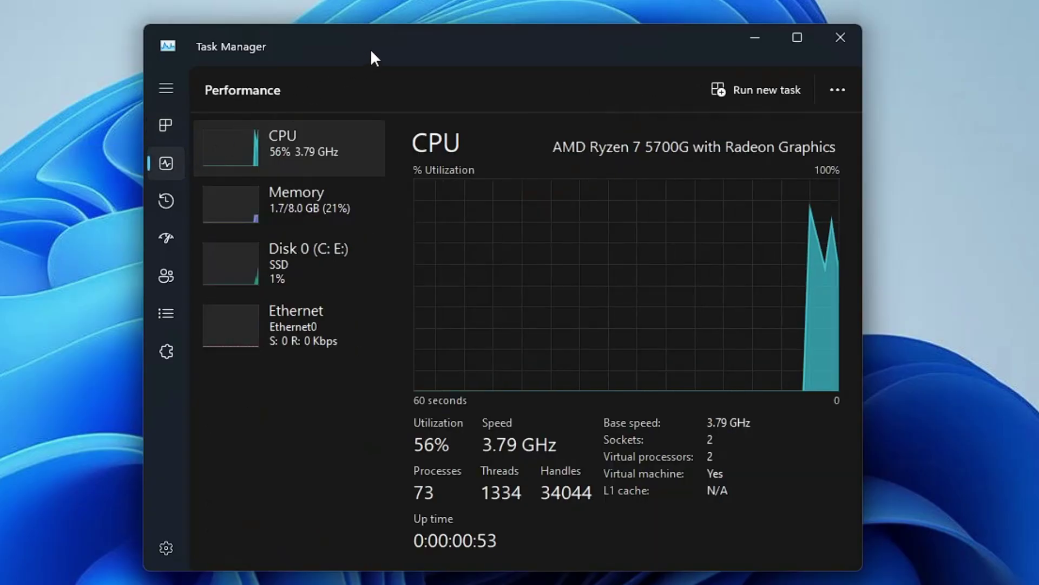
pyautogui.moveTo(371, 49); pyautogui.dragTo(389, 10)
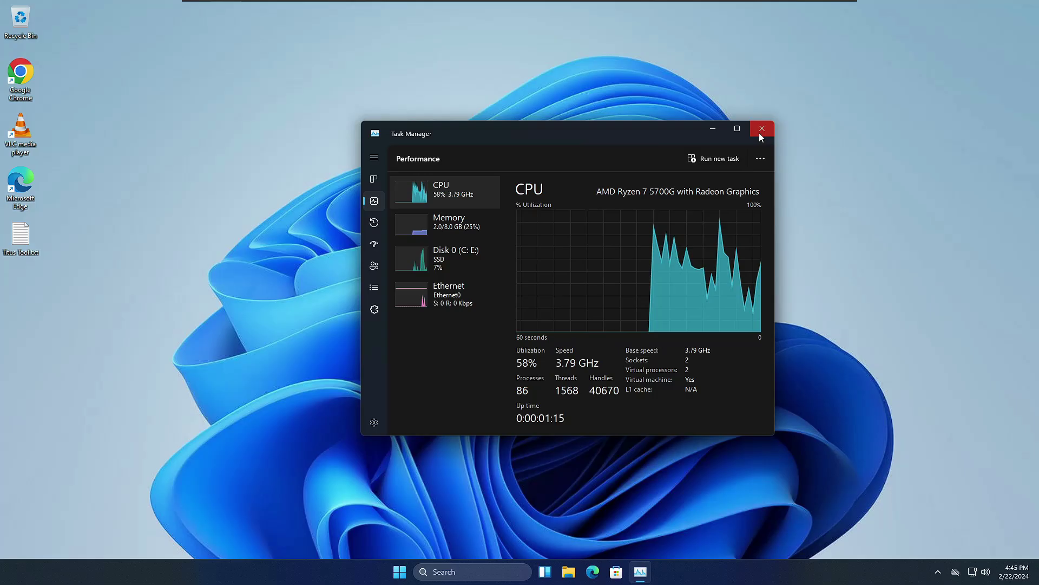
pyautogui.click(859, 2)
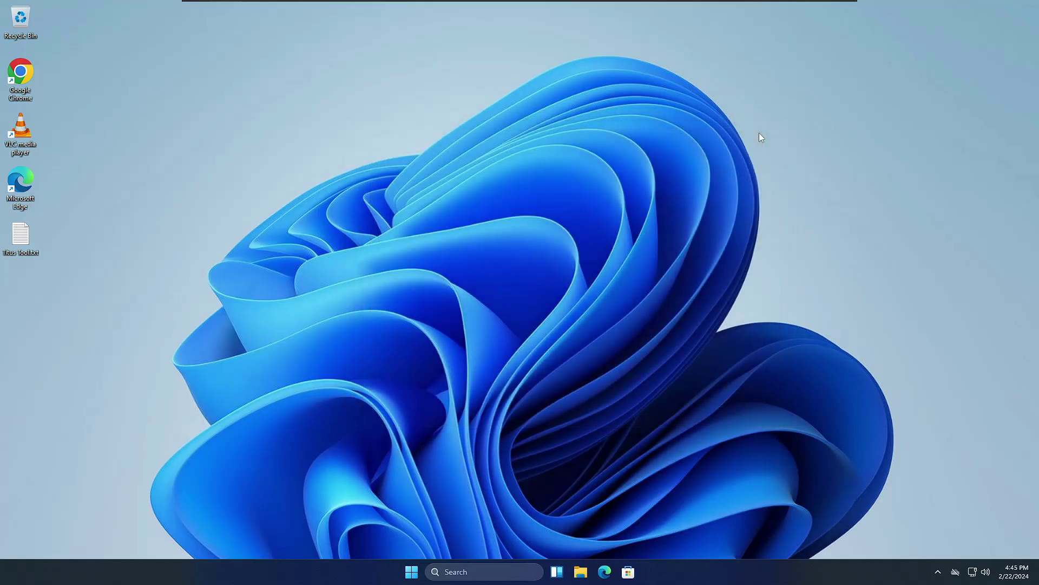